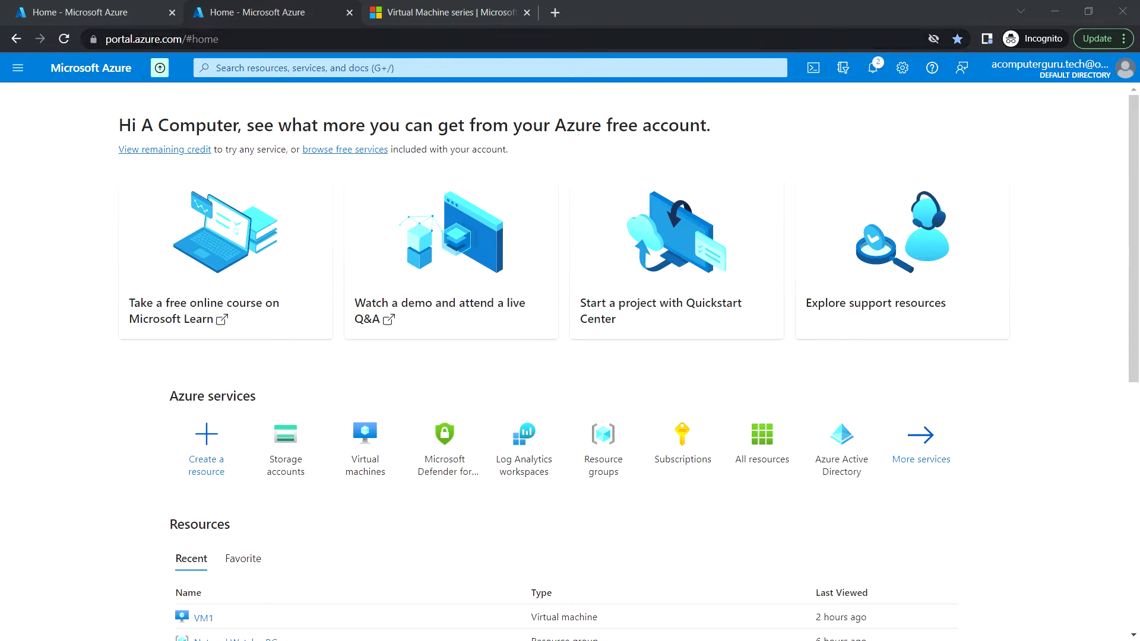
Search for 'stor' and open the empty Storage accounts list
{"action": "left_click", "coordinate": [275, 69]}
{"action": "type", "text": "sto"}
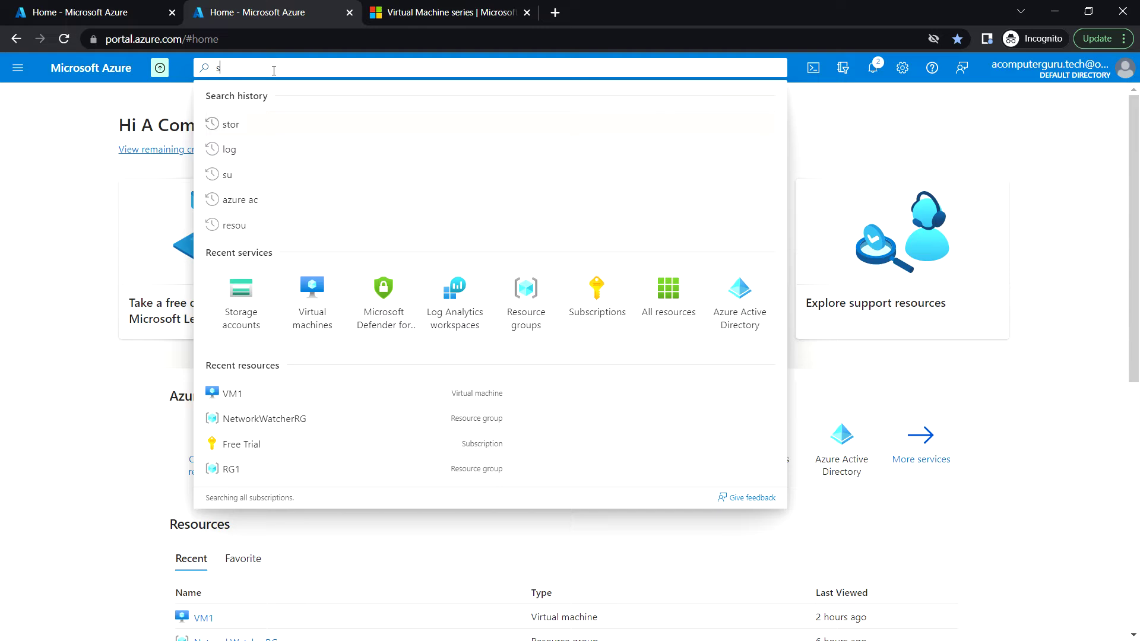
{"action": "type", "text": "r"}
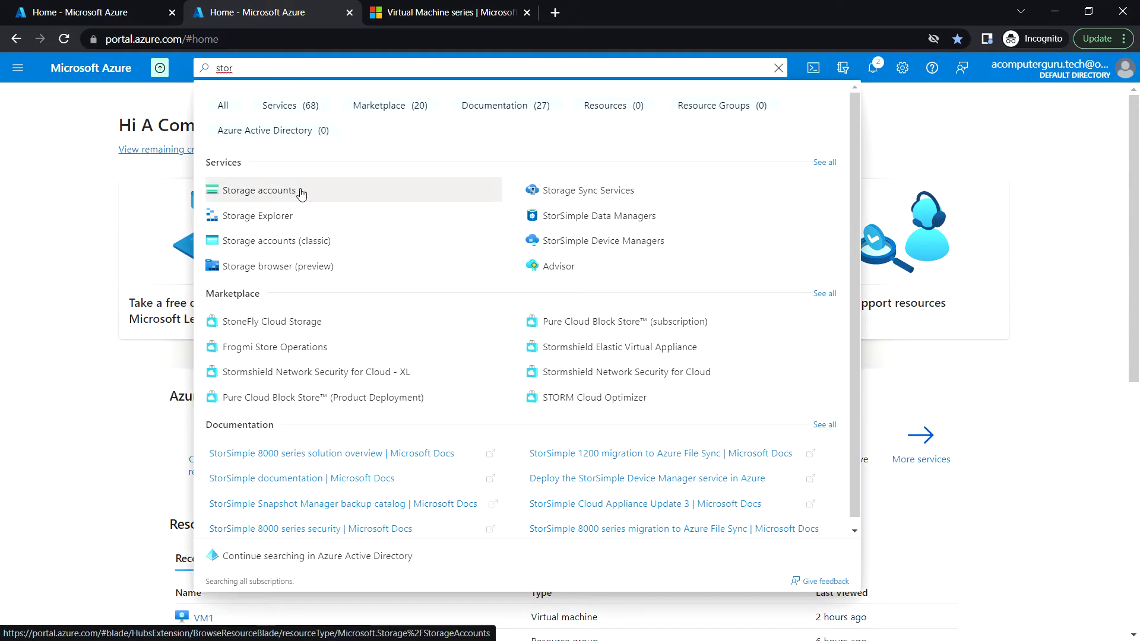
{"action": "left_click", "coordinate": [306, 190]}
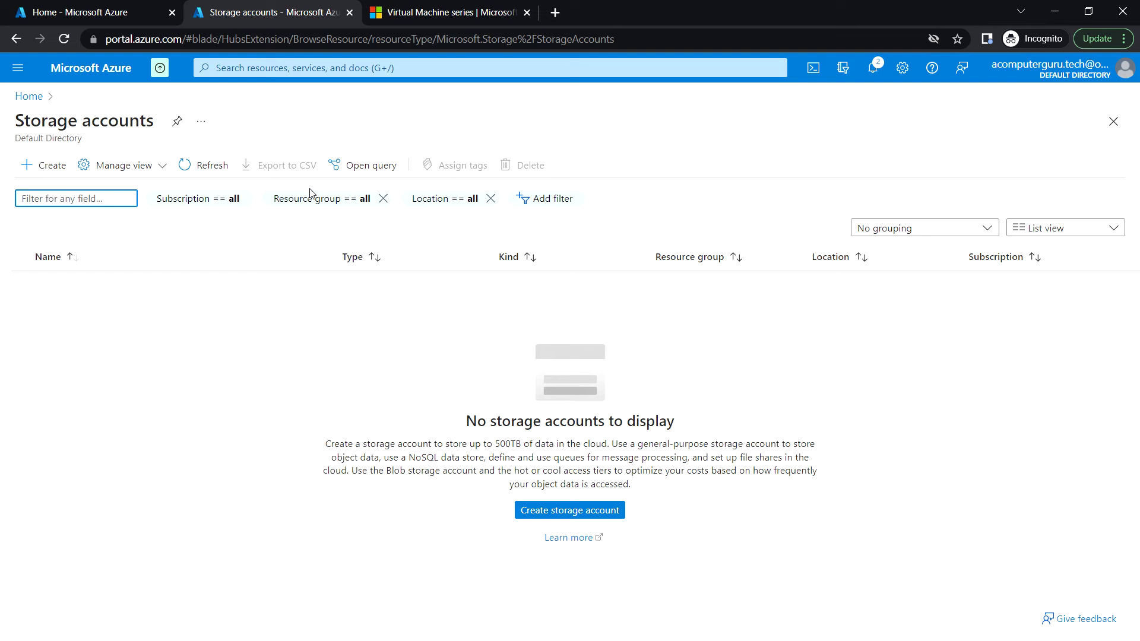
Start a new storage account on the Free Trial subscription in resource group RG1
{"action": "left_click", "coordinate": [41, 167]}
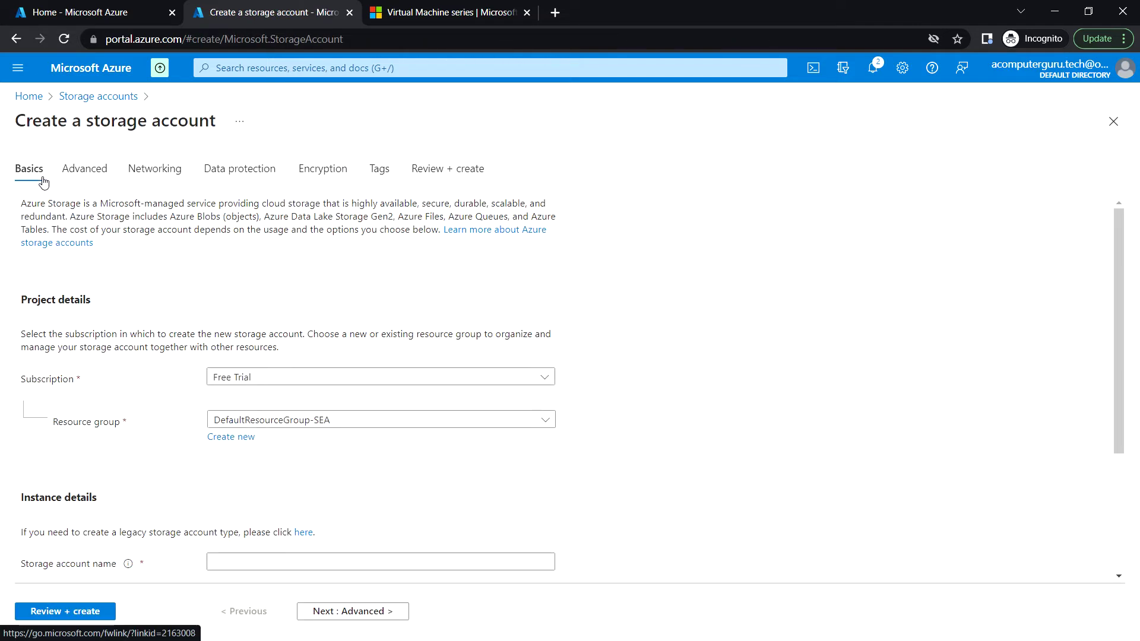
{"action": "left_click", "coordinate": [332, 379]}
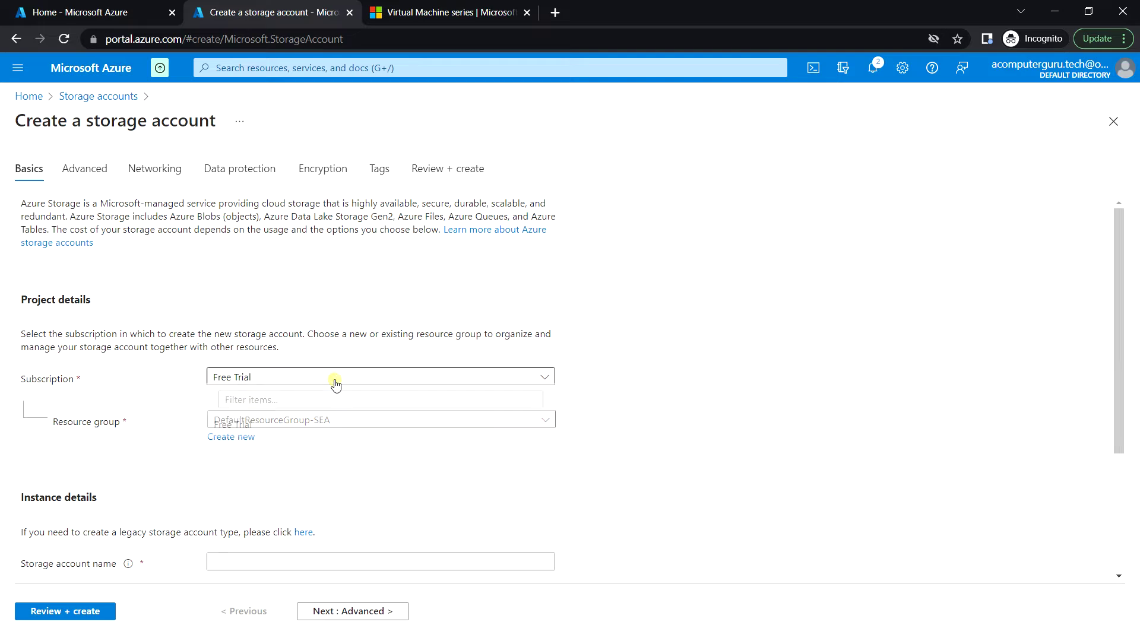
{"action": "left_click", "coordinate": [336, 381]}
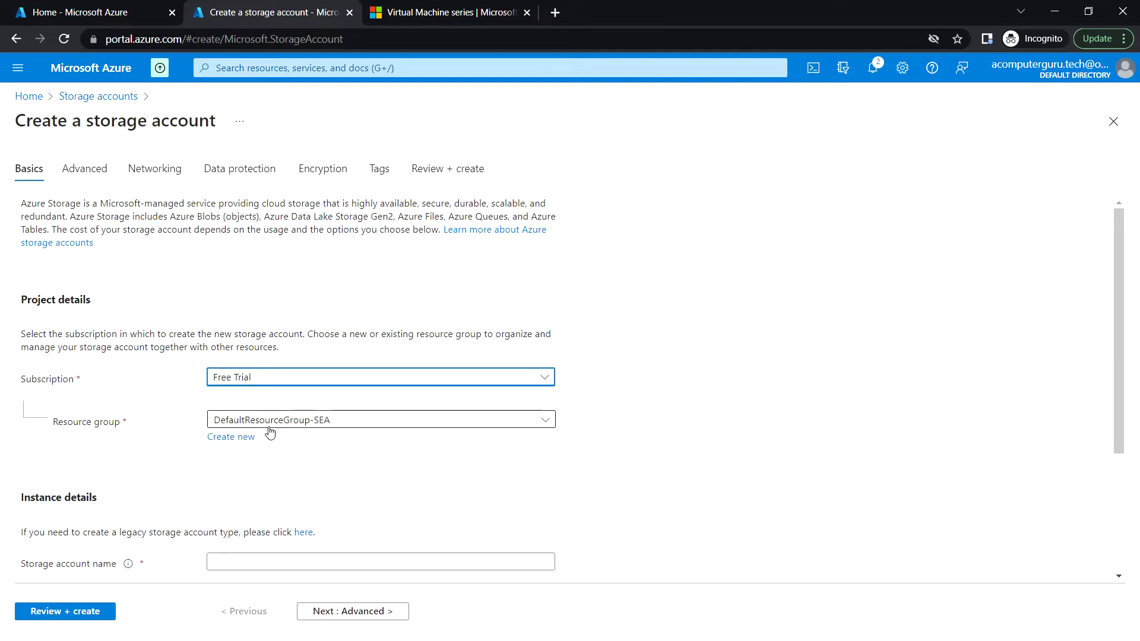
{"action": "left_click", "coordinate": [332, 420]}
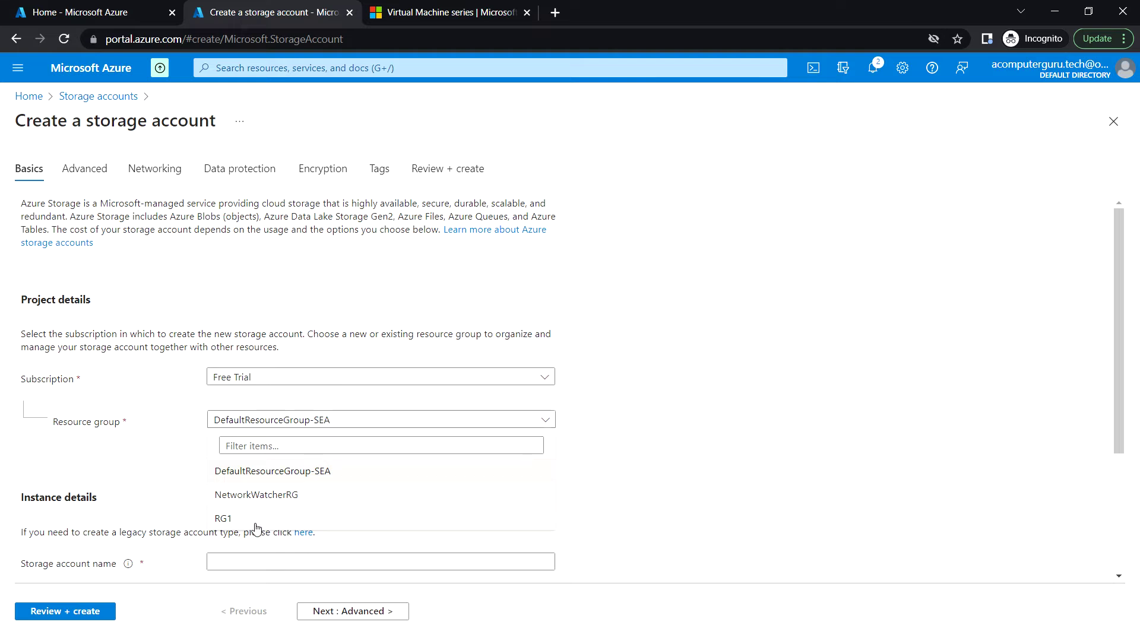
{"action": "left_click", "coordinate": [253, 520]}
{"action": "scroll", "coordinate": [548, 446], "scroll_direction": "down", "scroll_amount": 3}
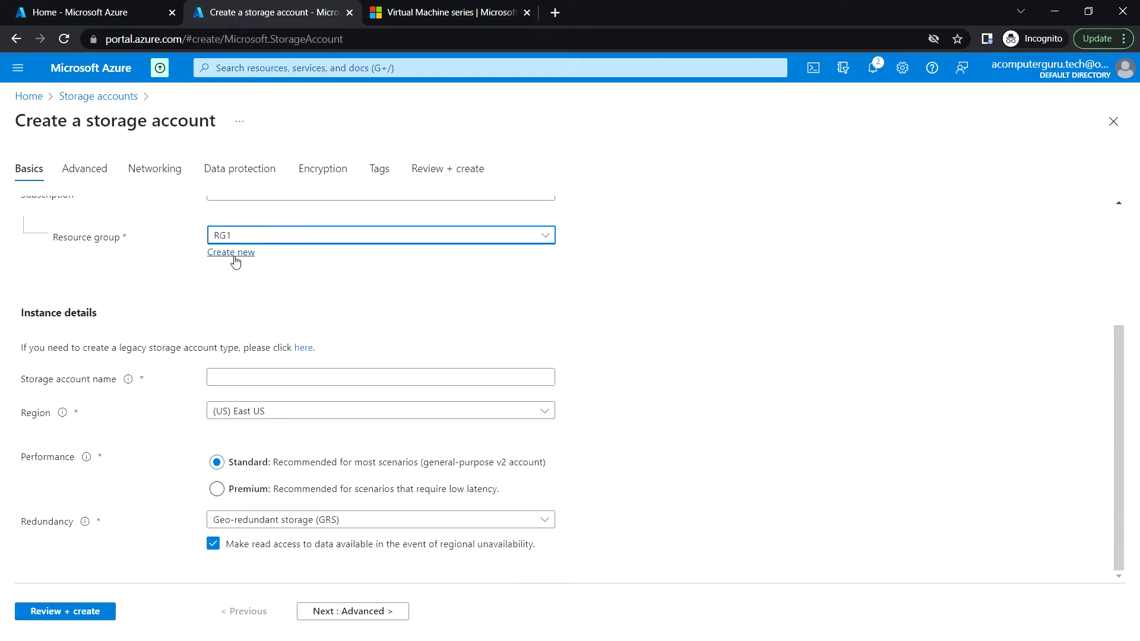
Name the account acomputergurustoraccount001 and set redundancy to locally-redundant storage (LRS)
{"action": "left_click", "coordinate": [235, 376]}
{"action": "type", "text": "acomputerguru"}
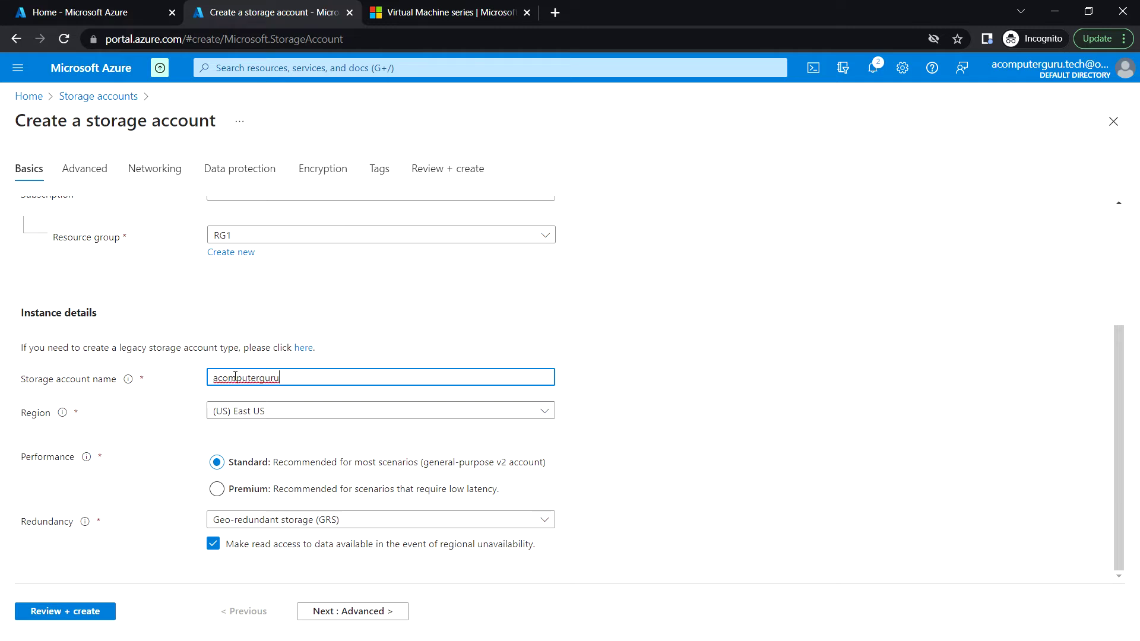
{"action": "type", "text": "storaccount001"}
{"action": "left_click", "coordinate": [178, 428]}
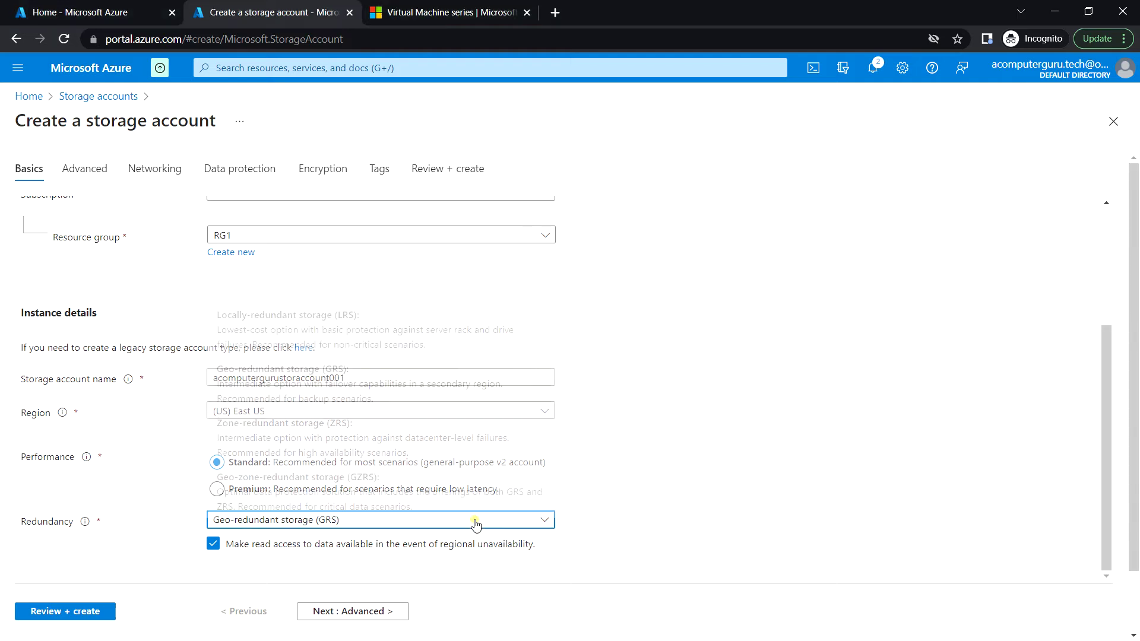
{"action": "mouse_move", "coordinate": [381, 519]}
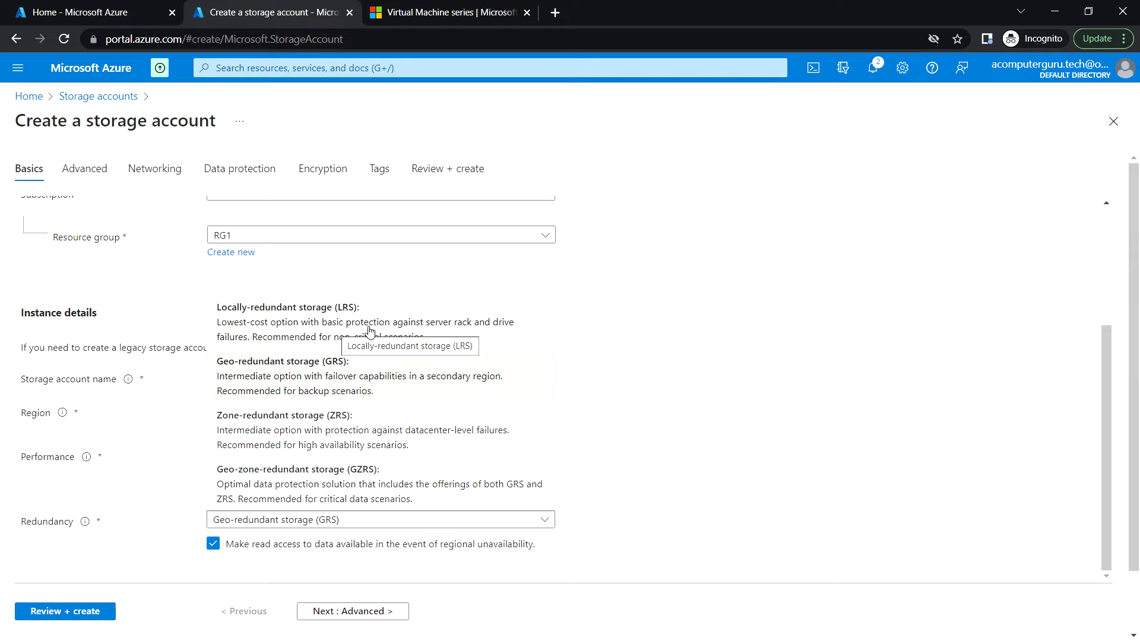
{"action": "left_click", "coordinate": [392, 322]}
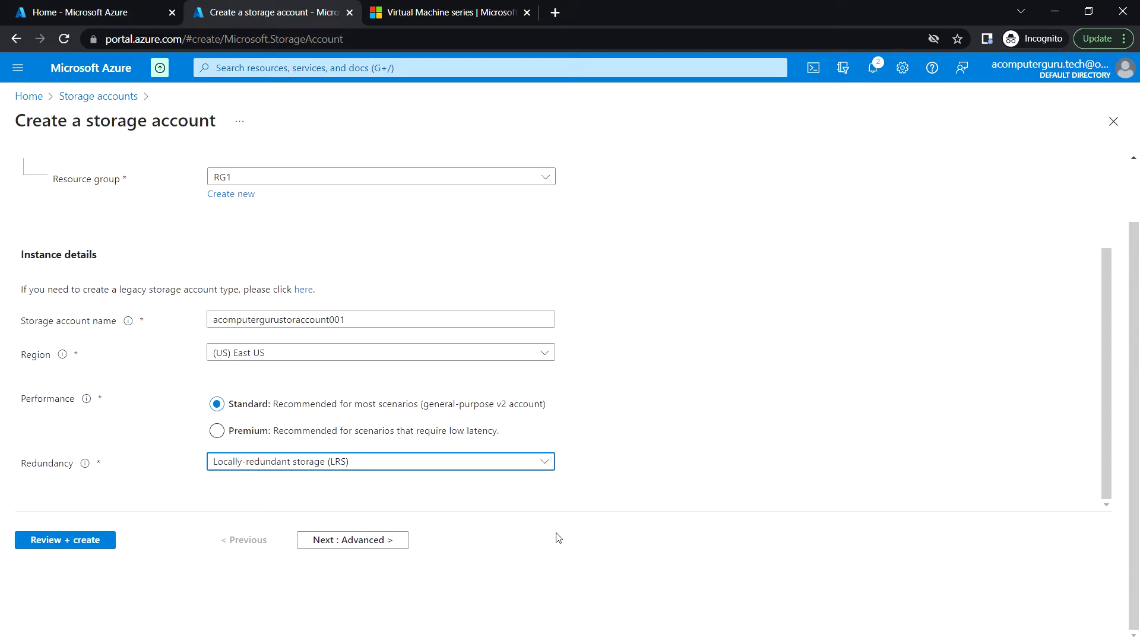
Step through Advanced, Networking, Data protection, Encryption and Tags to a failing review
{"action": "left_click", "coordinate": [370, 541]}
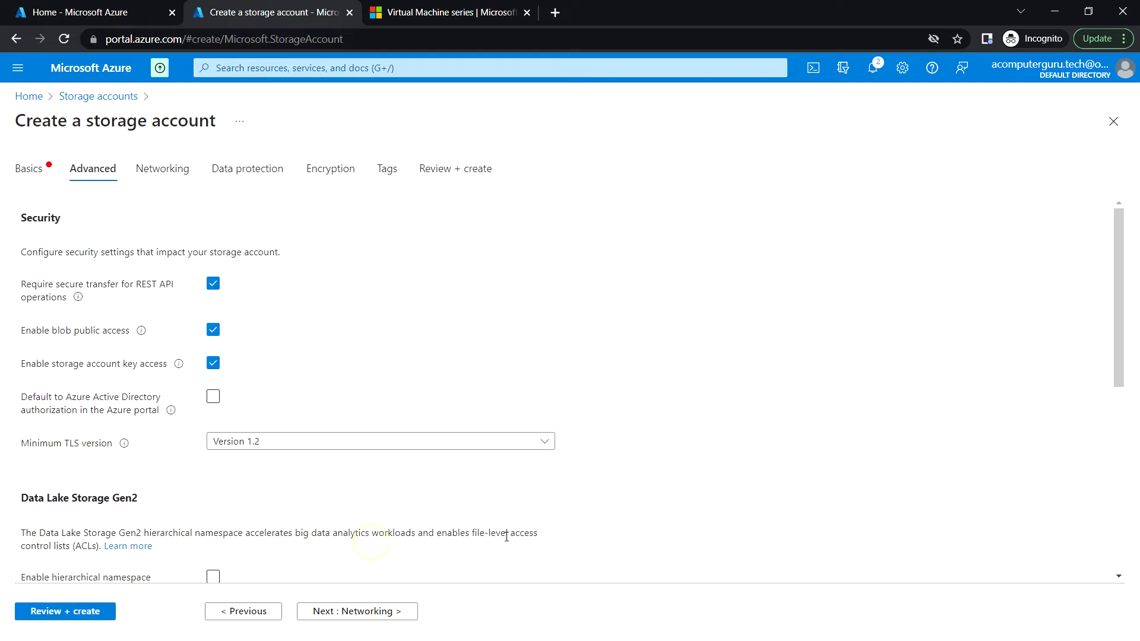
{"action": "scroll", "coordinate": [232, 428], "scroll_direction": "down", "scroll_amount": 3}
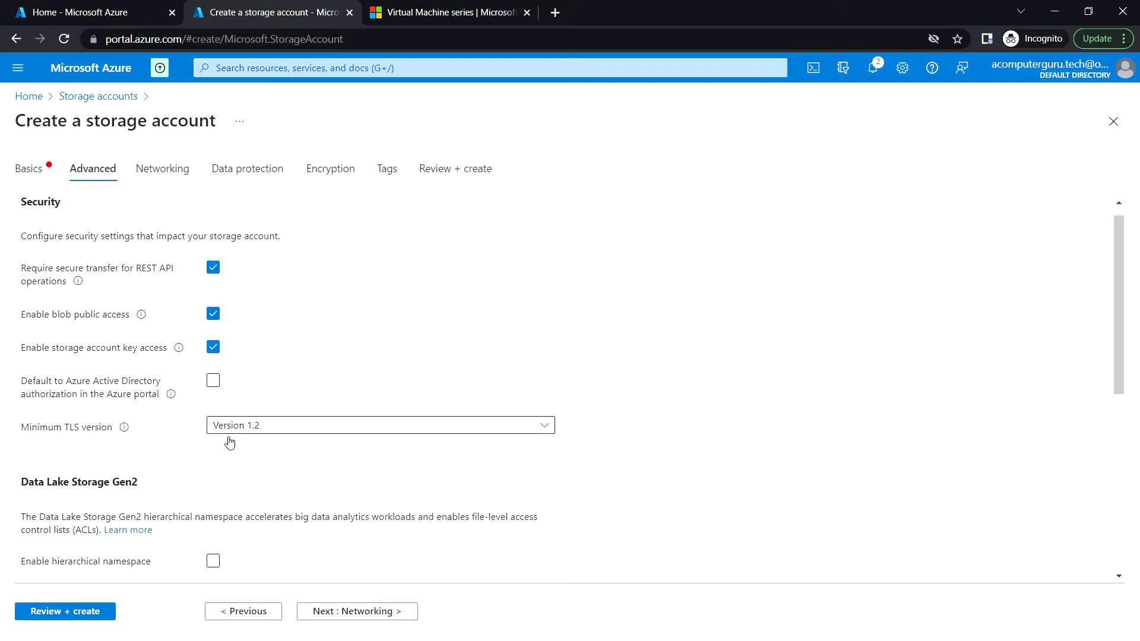
{"action": "scroll", "coordinate": [229, 440], "scroll_direction": "down", "scroll_amount": 3}
{"action": "scroll", "coordinate": [229, 440], "scroll_direction": "down", "scroll_amount": 3}
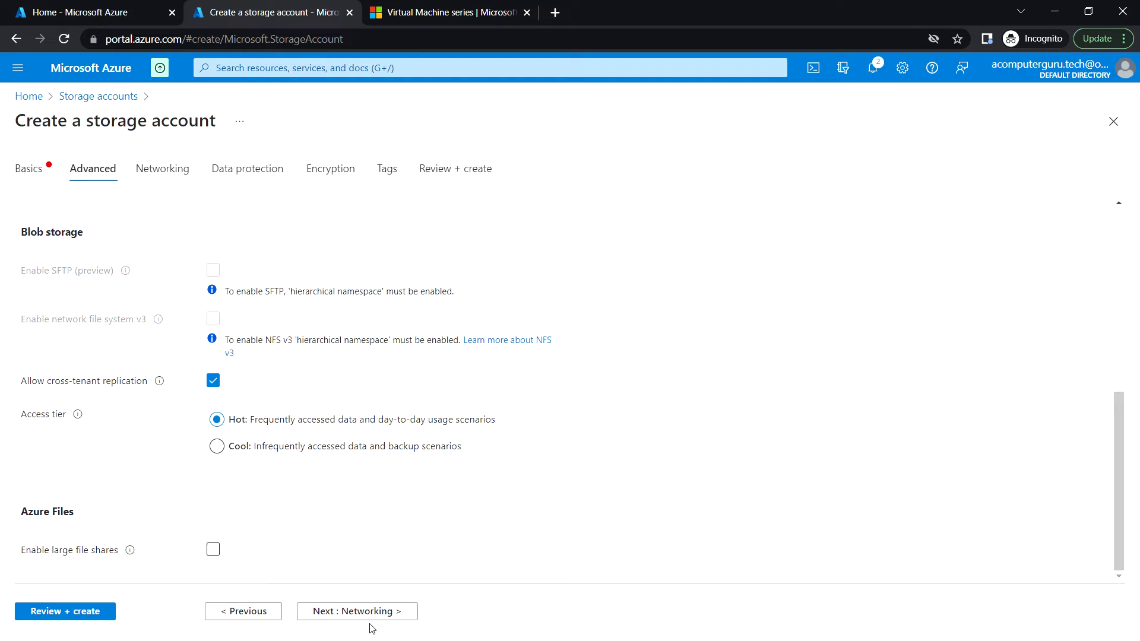
{"action": "left_click", "coordinate": [356, 611]}
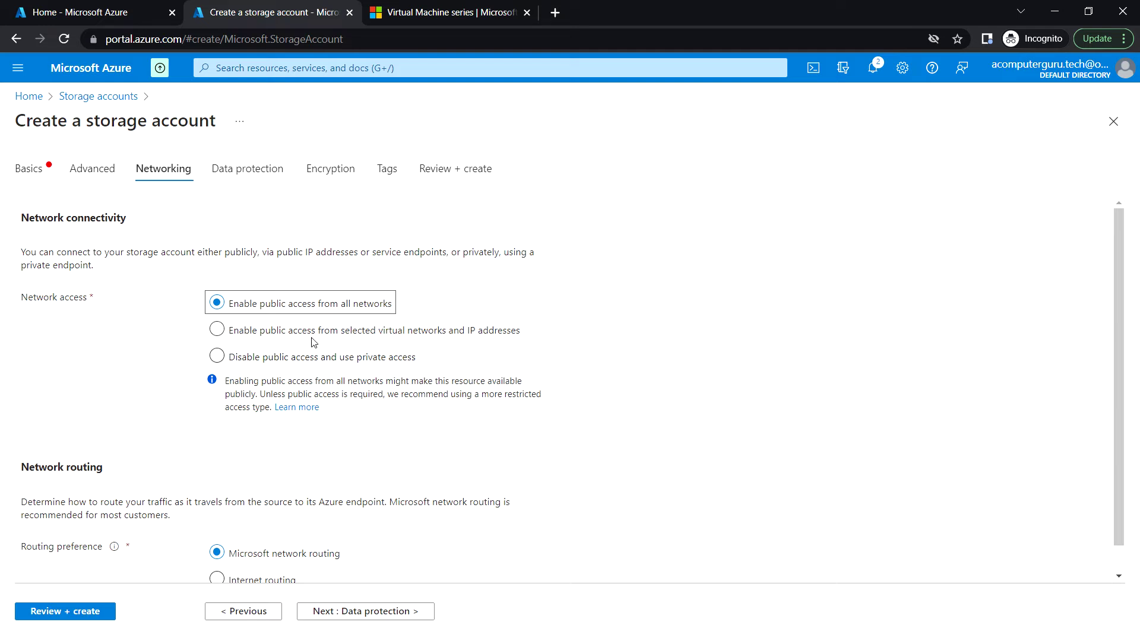
{"action": "scroll", "coordinate": [336, 438], "scroll_direction": "down", "scroll_amount": 1}
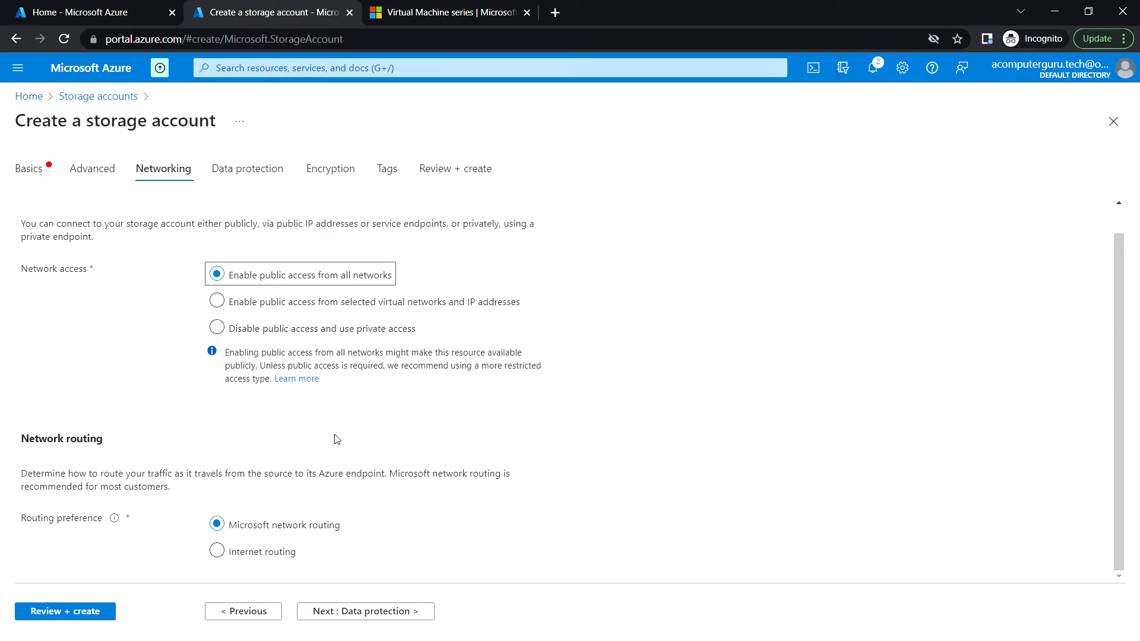
{"action": "left_click", "coordinate": [376, 615]}
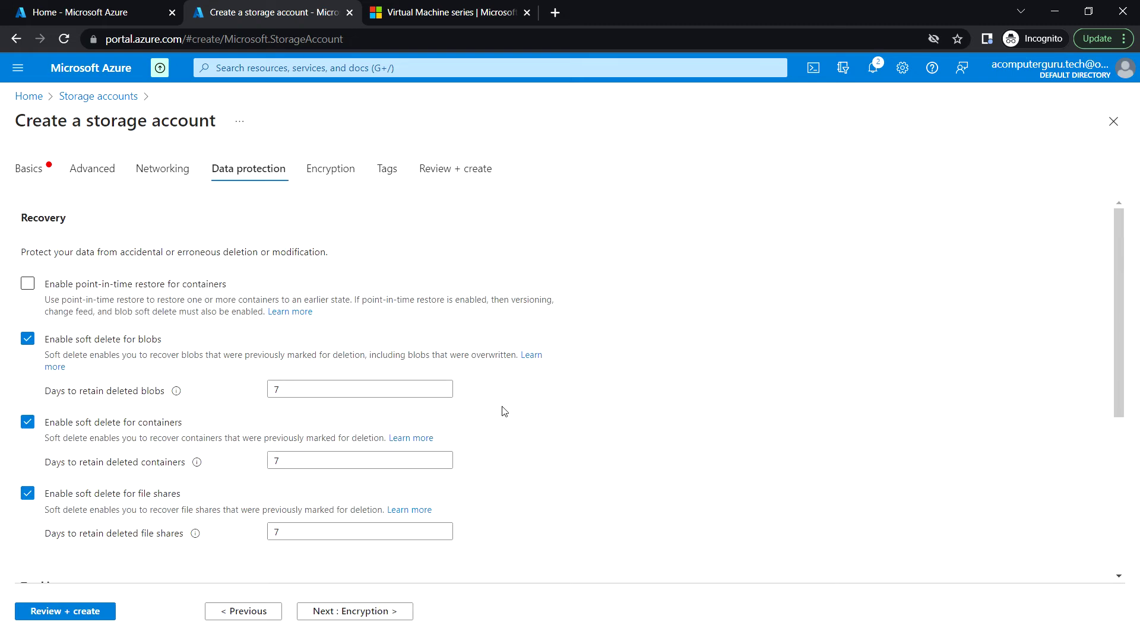
{"action": "scroll", "coordinate": [502, 412], "scroll_direction": "down", "scroll_amount": 5}
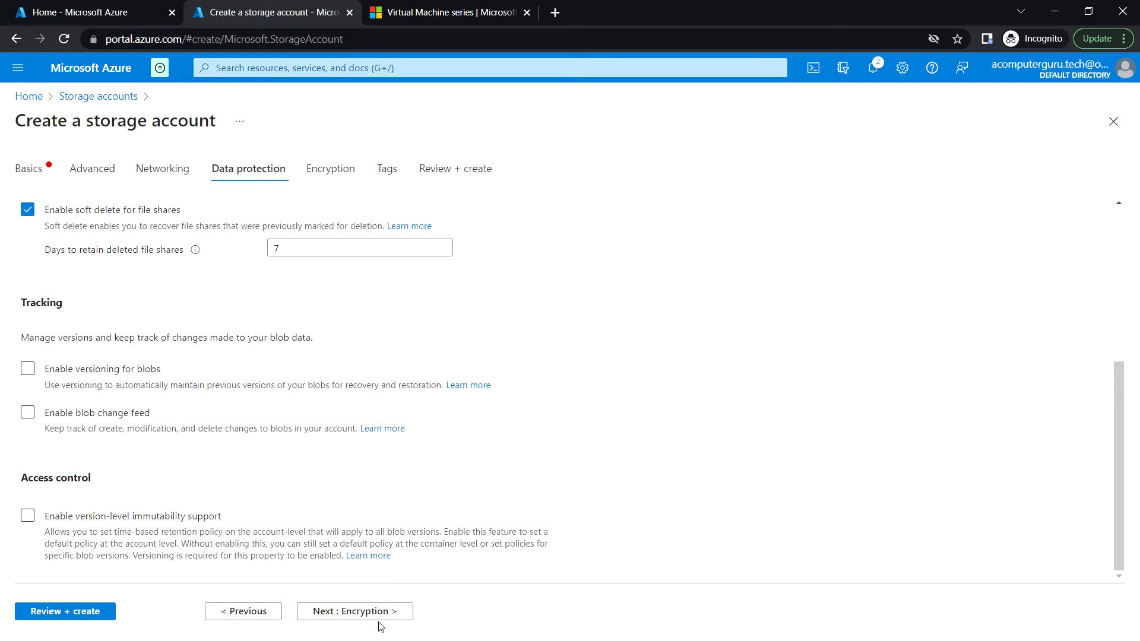
{"action": "left_click", "coordinate": [355, 611]}
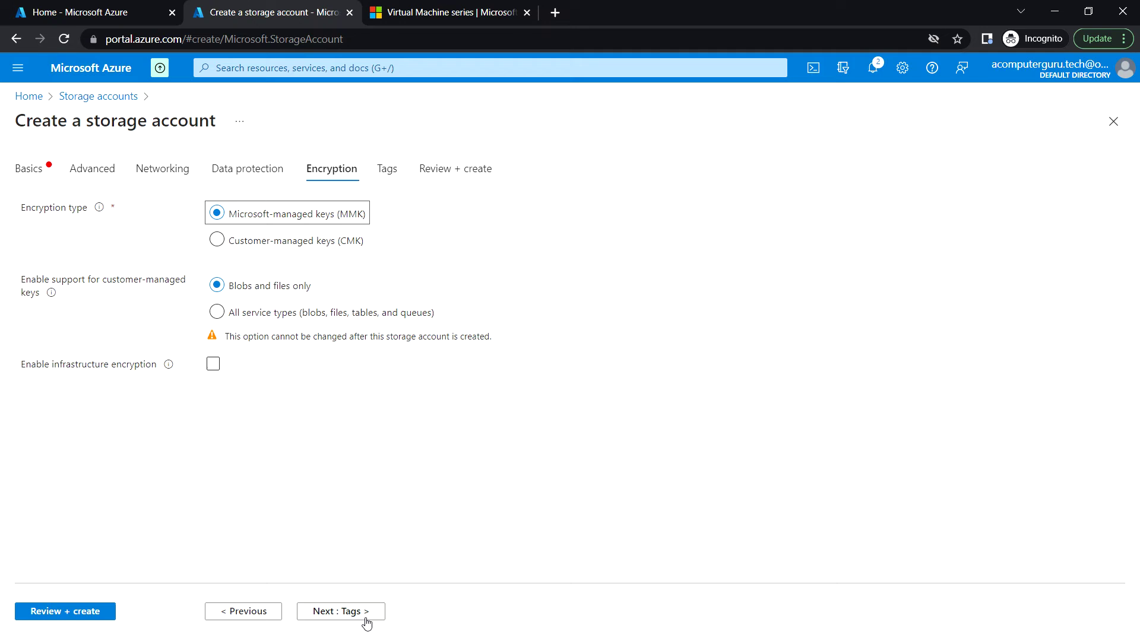
{"action": "left_click", "coordinate": [341, 612]}
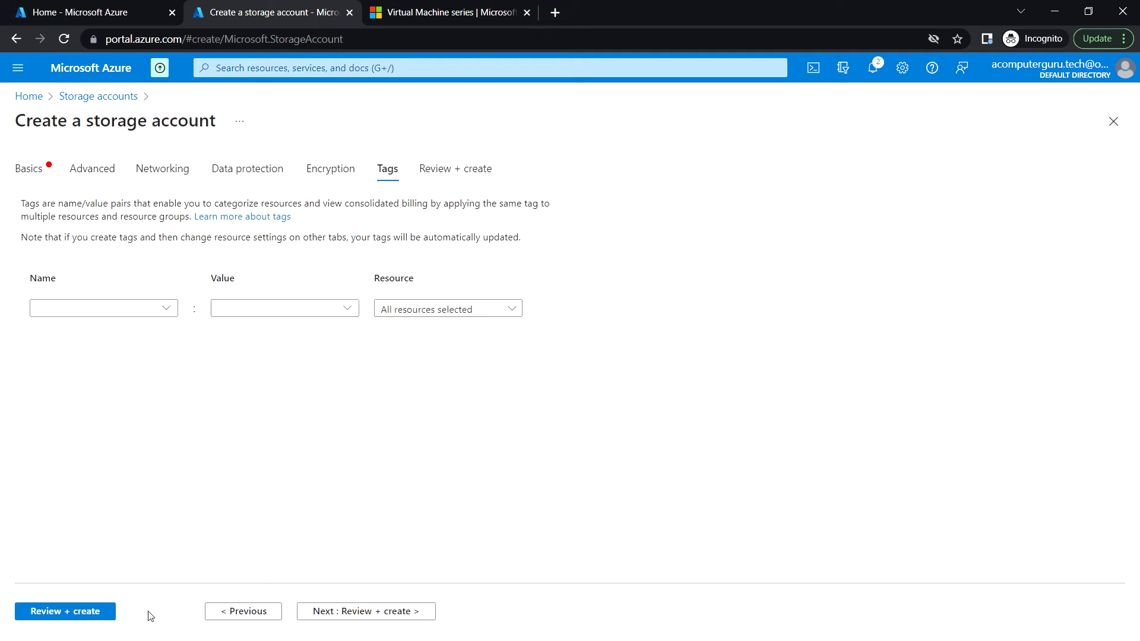
{"action": "left_click", "coordinate": [93, 612]}
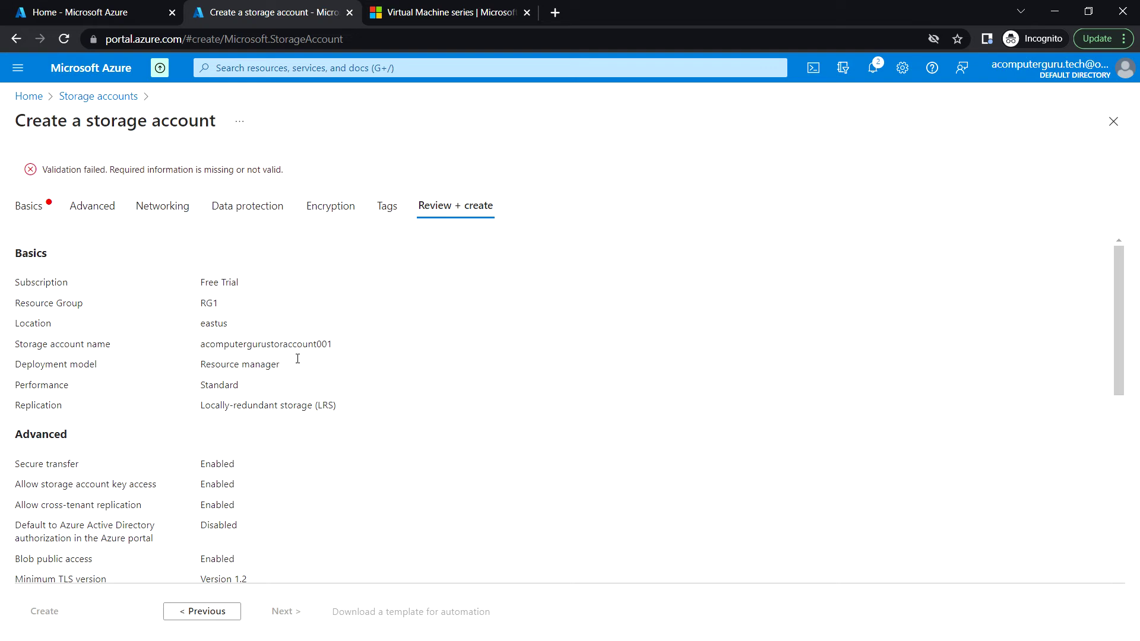
Back on Basics, replace the storage account name with acomputergurusaccoun100
{"action": "left_click", "coordinate": [29, 206]}
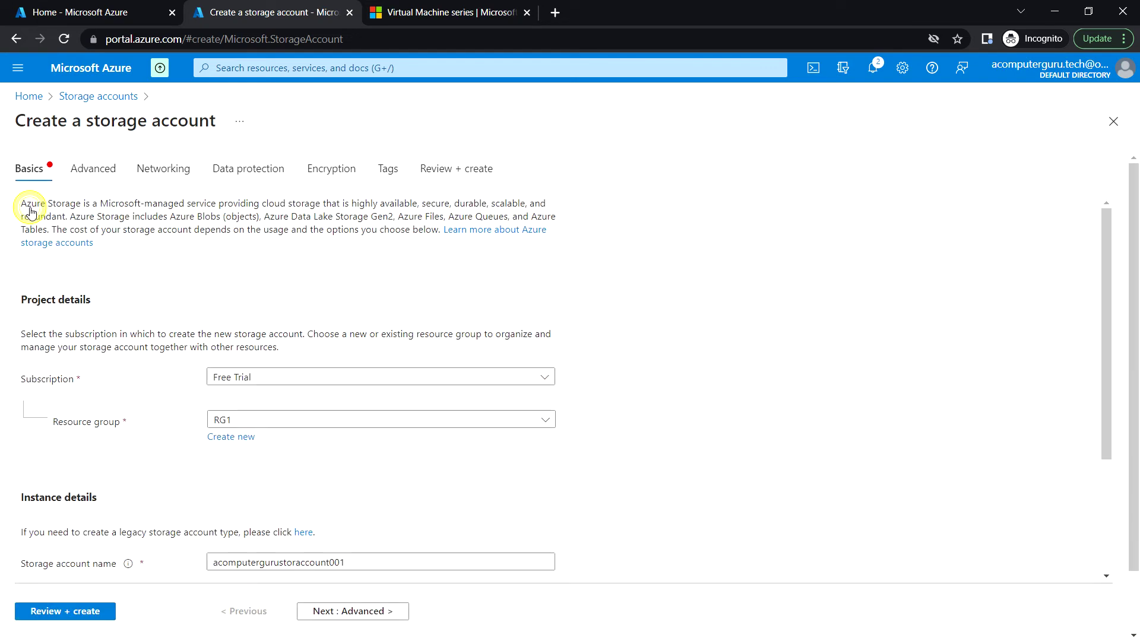
{"action": "scroll", "coordinate": [627, 335], "scroll_direction": "down", "scroll_amount": 3}
{"action": "scroll", "coordinate": [674, 341], "scroll_direction": "down", "scroll_amount": 2}
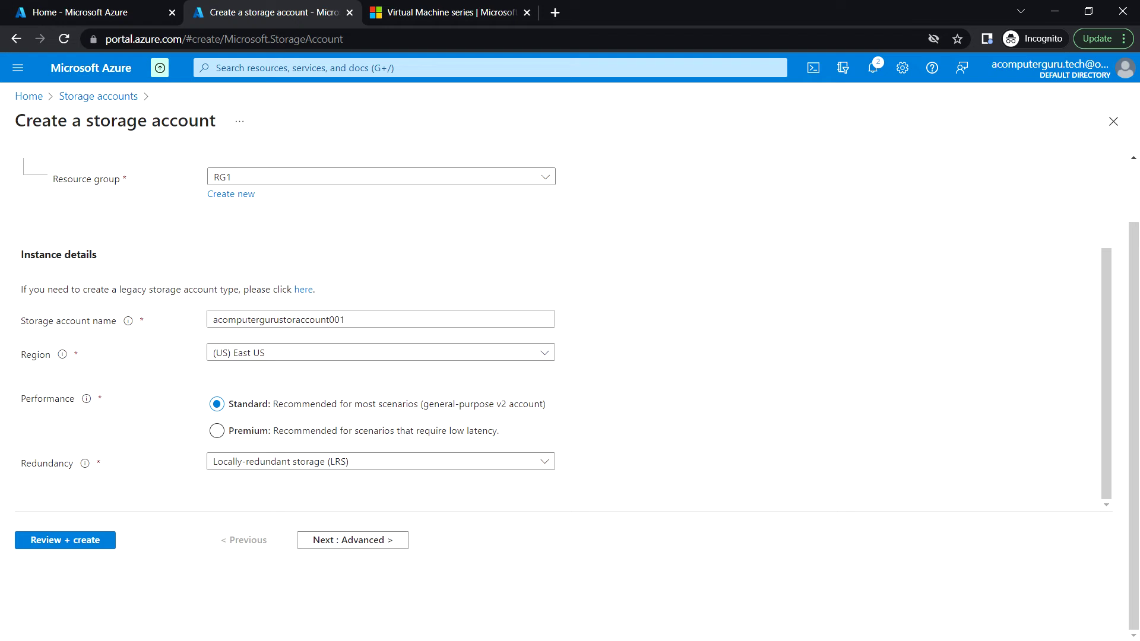
{"action": "scroll", "coordinate": [674, 341], "scroll_direction": "up", "scroll_amount": 2}
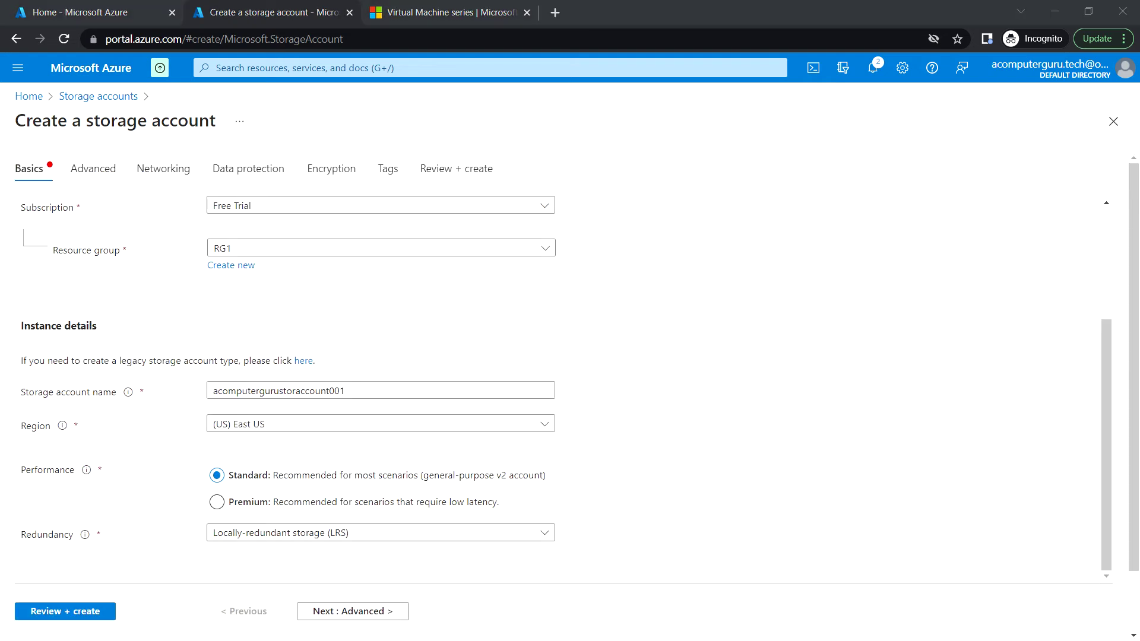
{"action": "left_click", "coordinate": [342, 391]}
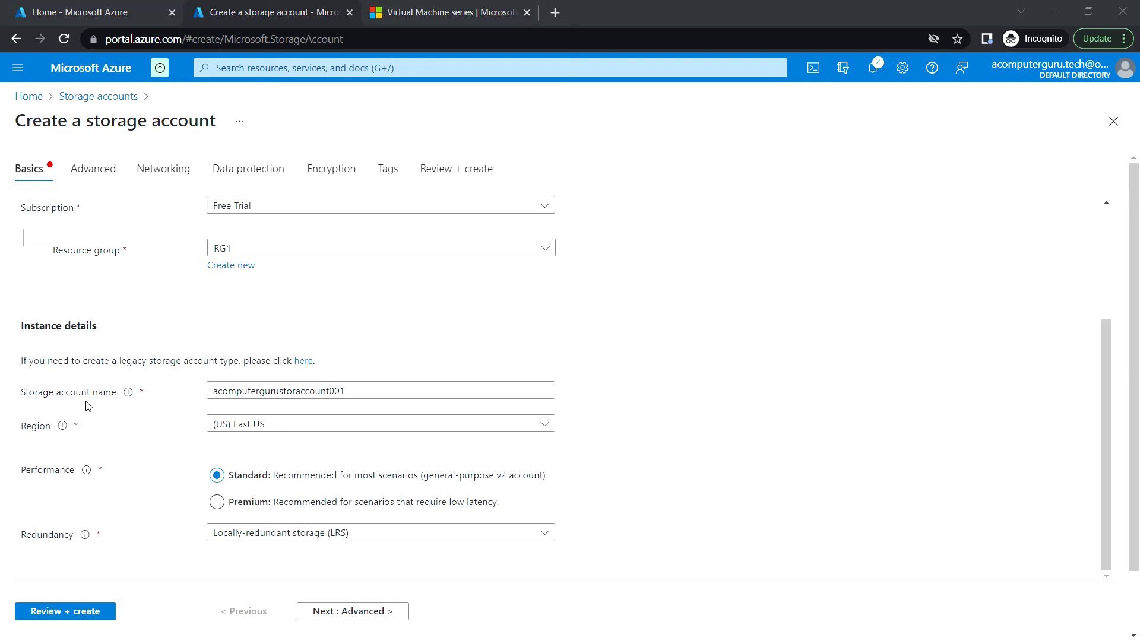
{"action": "left_click", "coordinate": [365, 390]}
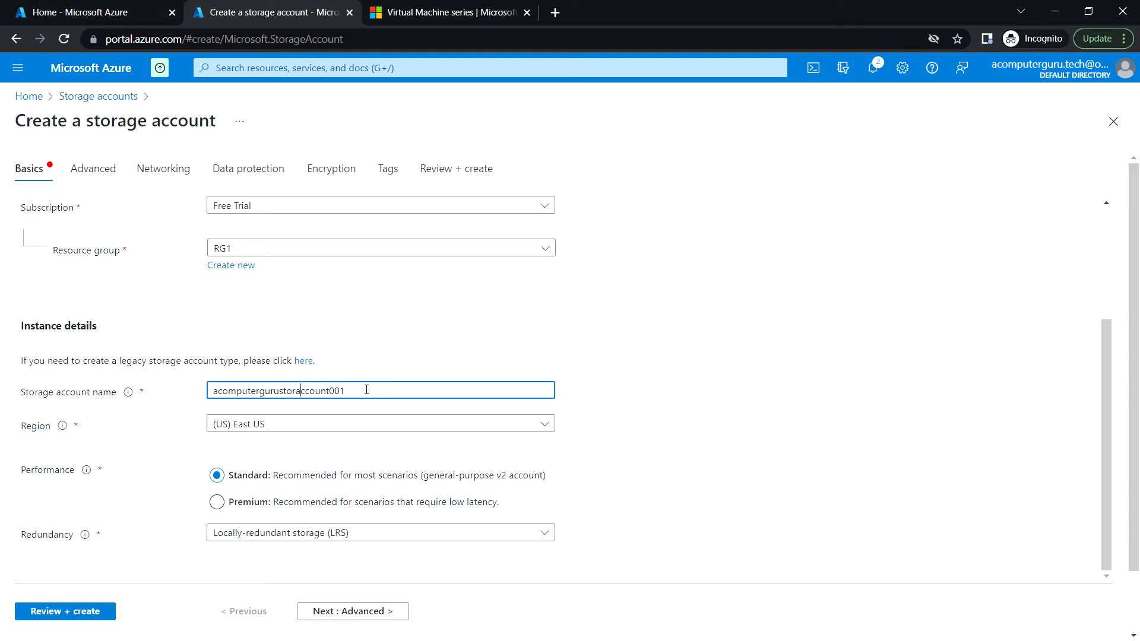
{"action": "type", "text": "age"}
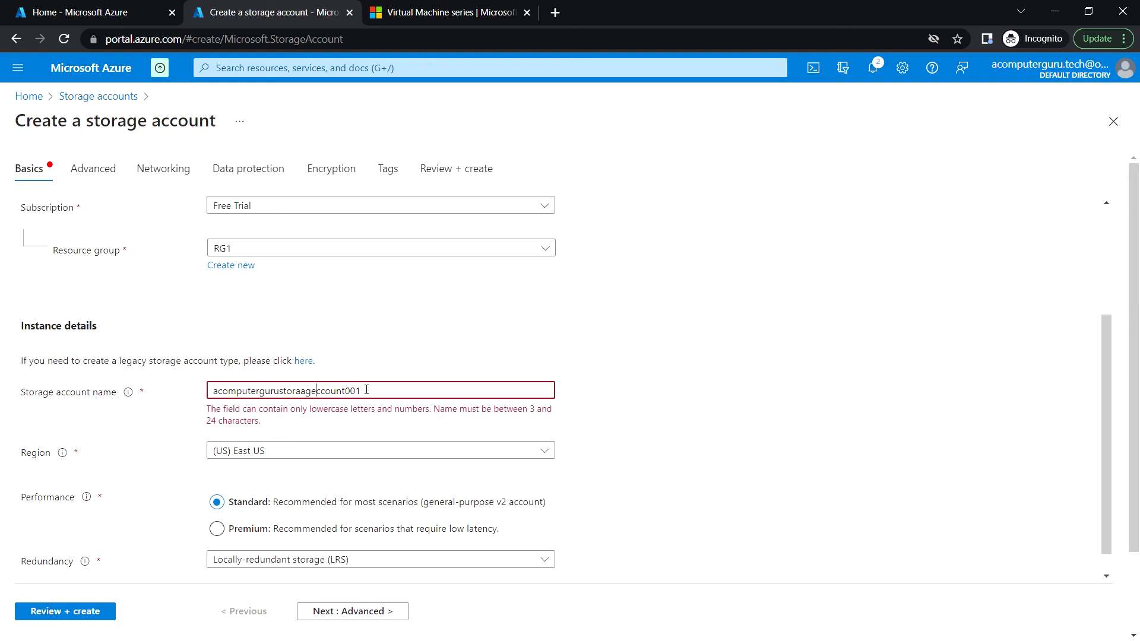
{"action": "key", "text": "BackSpace"}
{"action": "key", "text": "BackSpace"}
{"action": "key", "text": "BackSpace"}
{"action": "type", "text": "ge"}
{"action": "double_click", "coordinate": [270, 391]}
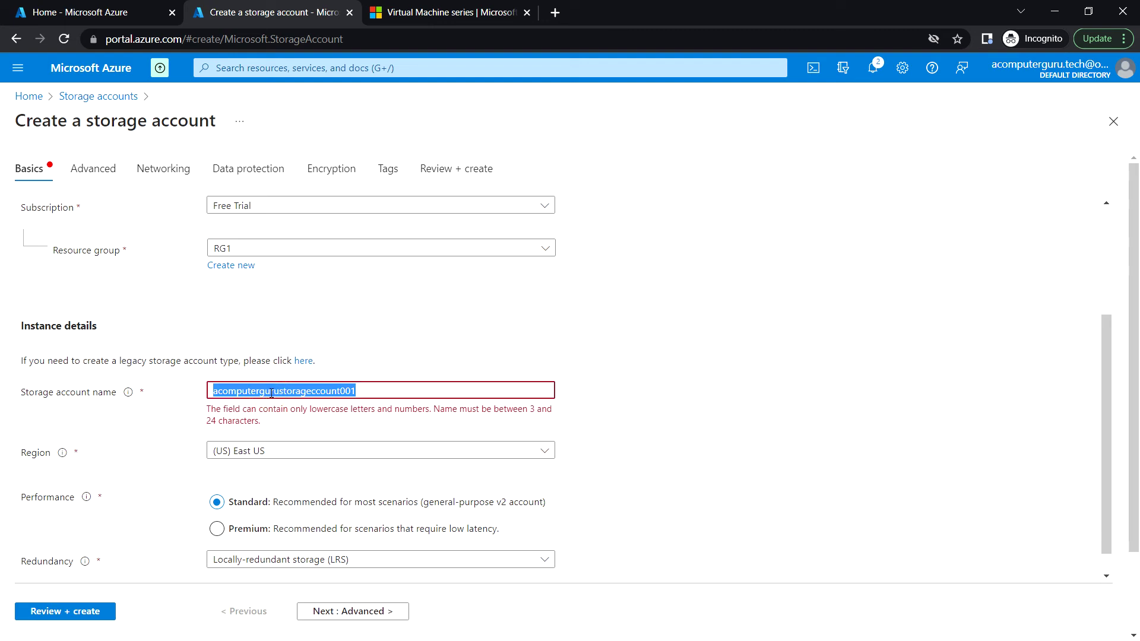
{"action": "type", "text": "acompu"}
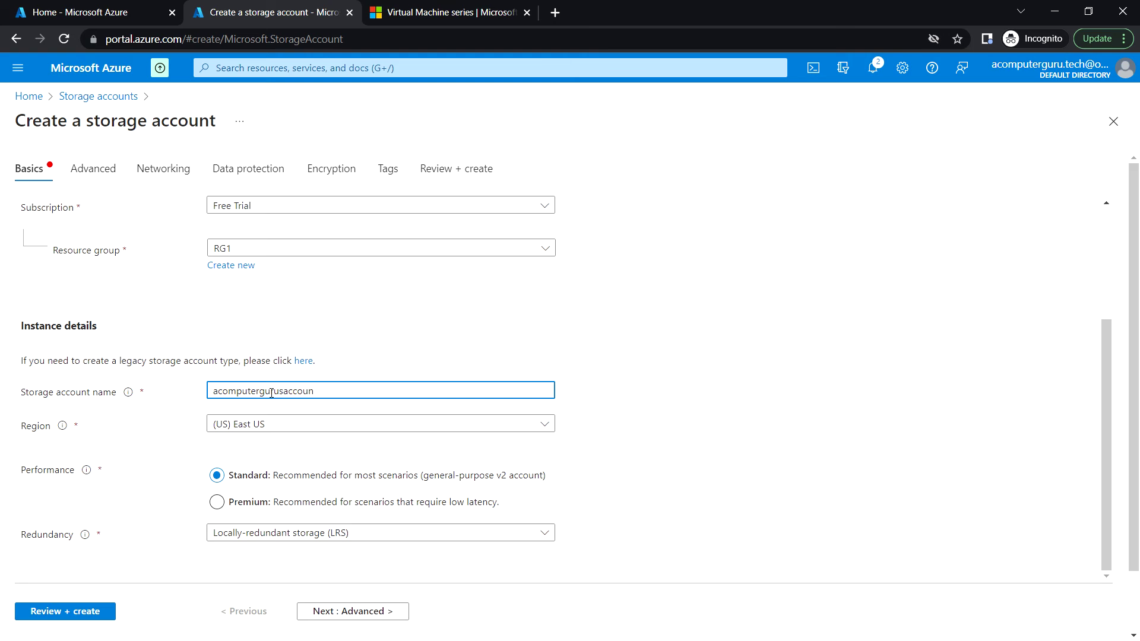
{"action": "type", "text": "00"}
{"action": "left_click", "coordinate": [187, 433]}
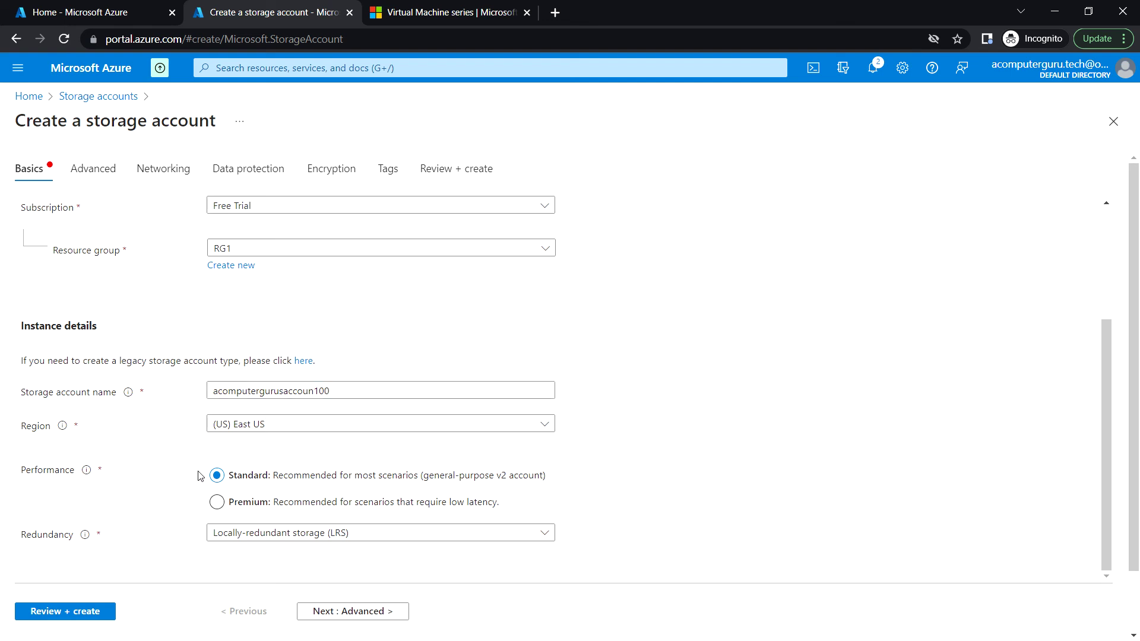
Pass validation and deploy storage account acomputergurusaccoun100 to RG1
{"action": "left_click", "coordinate": [85, 613]}
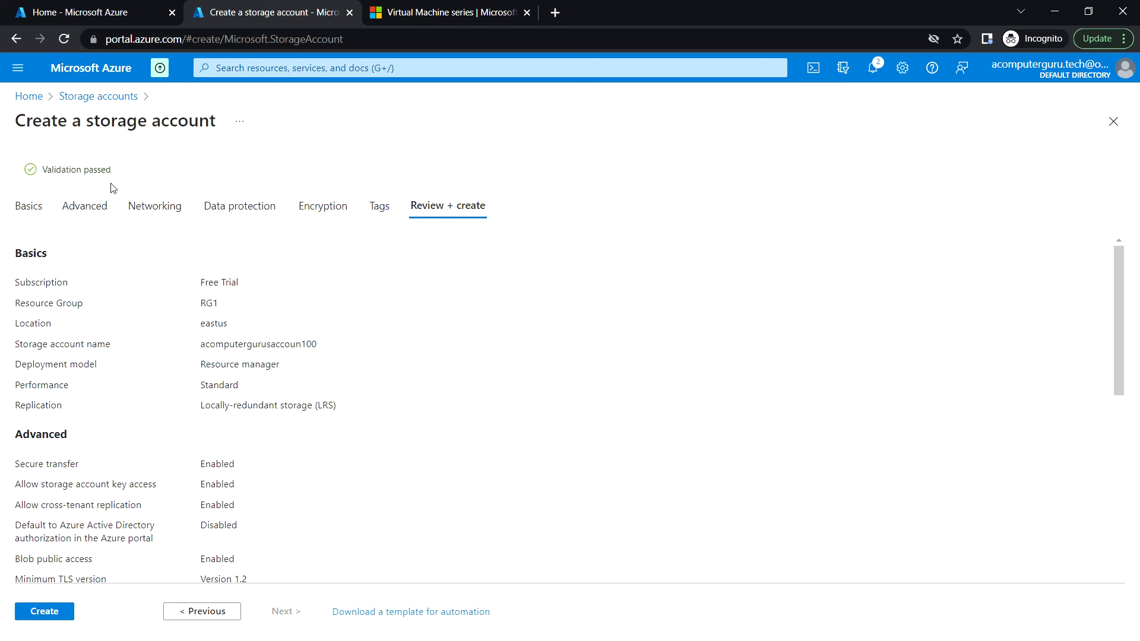
{"action": "scroll", "coordinate": [194, 437], "scroll_direction": "down", "scroll_amount": 5}
{"action": "scroll", "coordinate": [231, 419], "scroll_direction": "down", "scroll_amount": 5}
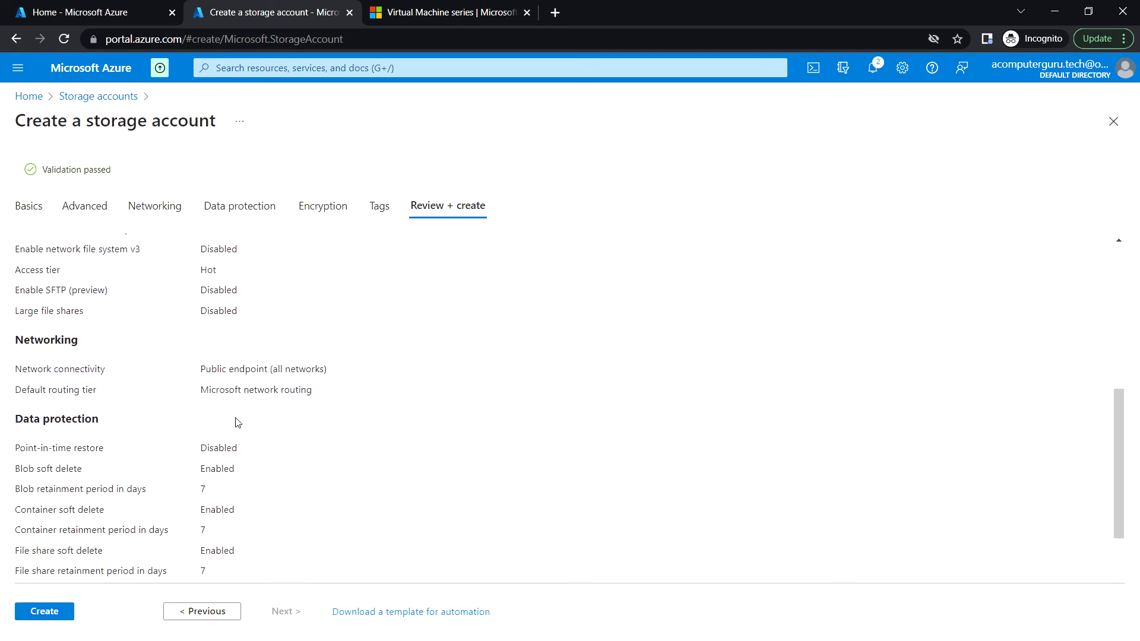
{"action": "scroll", "coordinate": [241, 384], "scroll_direction": "up", "scroll_amount": 10}
{"action": "scroll", "coordinate": [199, 384], "scroll_direction": "down", "scroll_amount": 8}
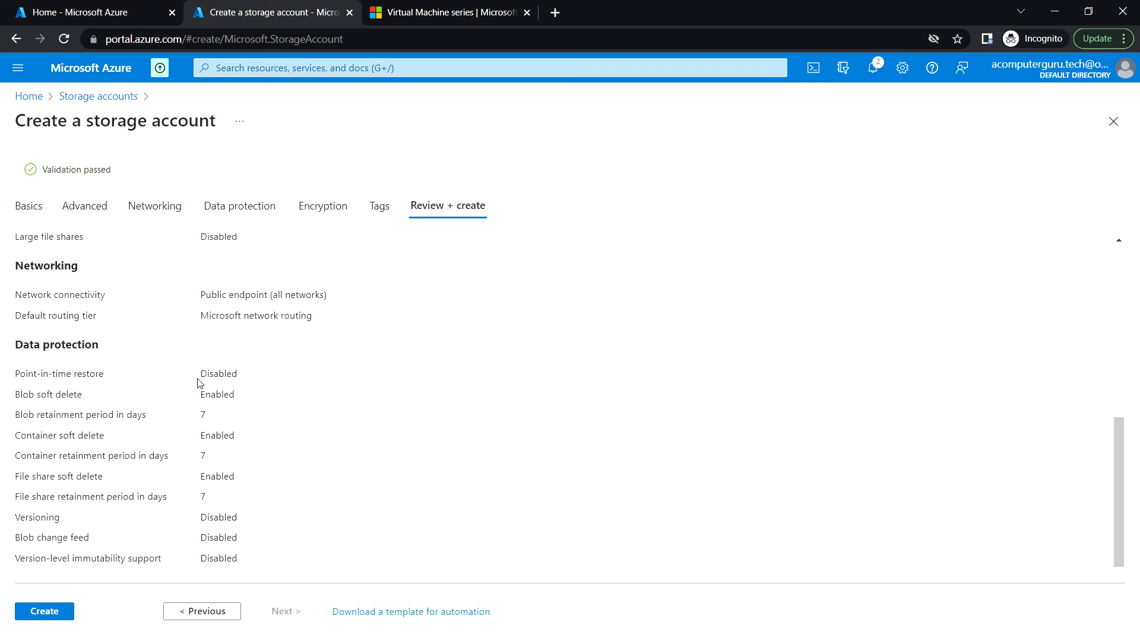
{"action": "left_click", "coordinate": [61, 618]}
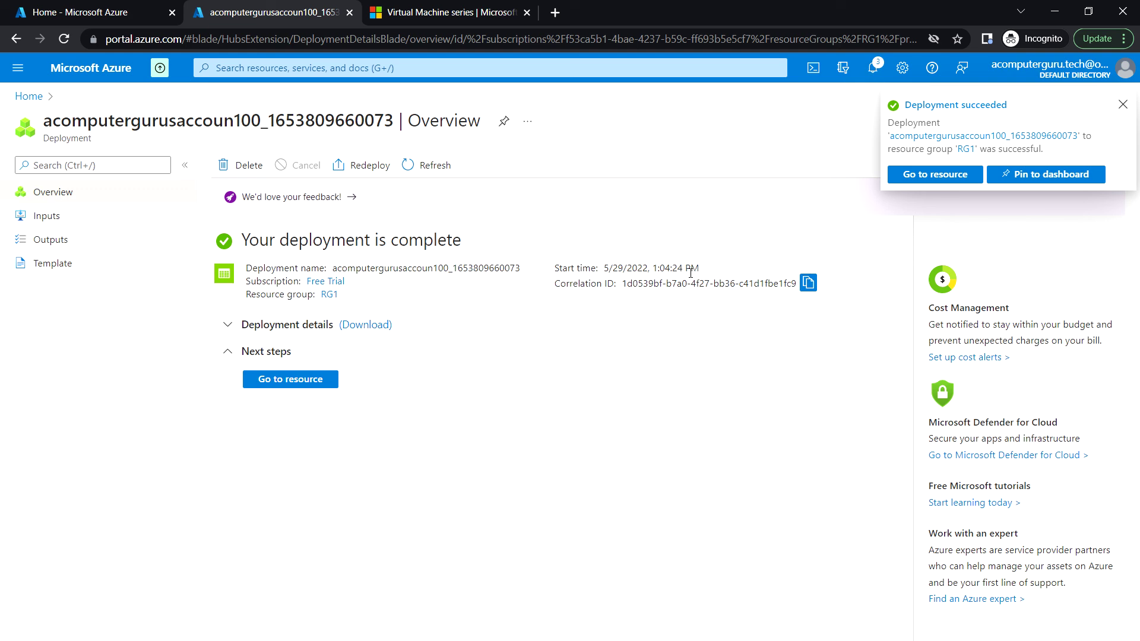
Go to the acomputergurusaccoun100 resource and show its Containers page
{"action": "left_click", "coordinate": [294, 380]}
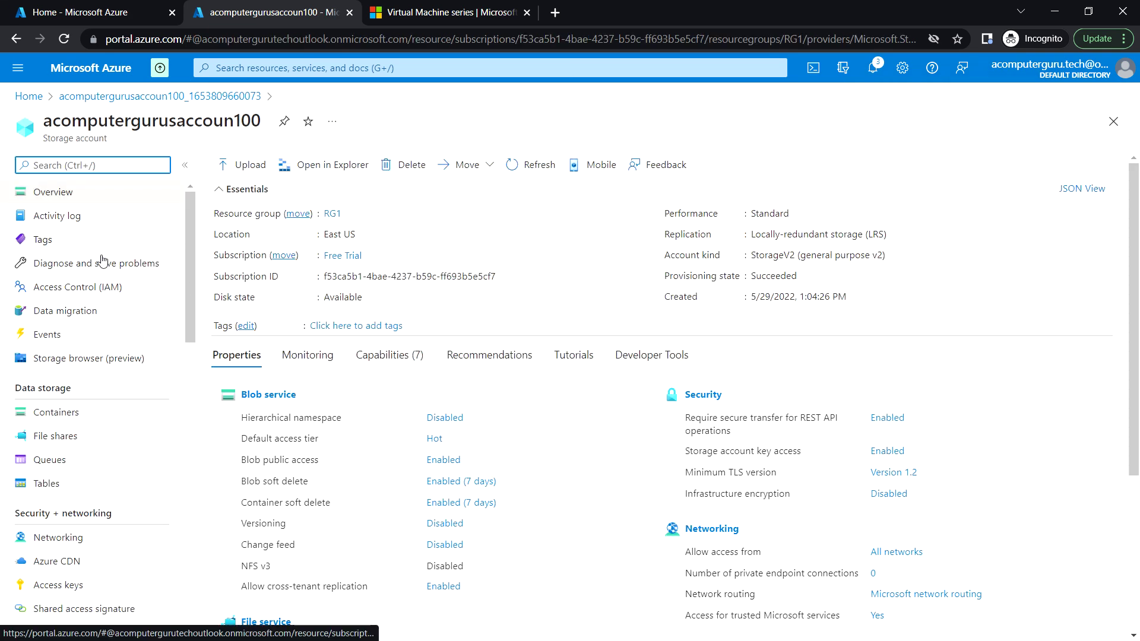
{"action": "left_click", "coordinate": [57, 412]}
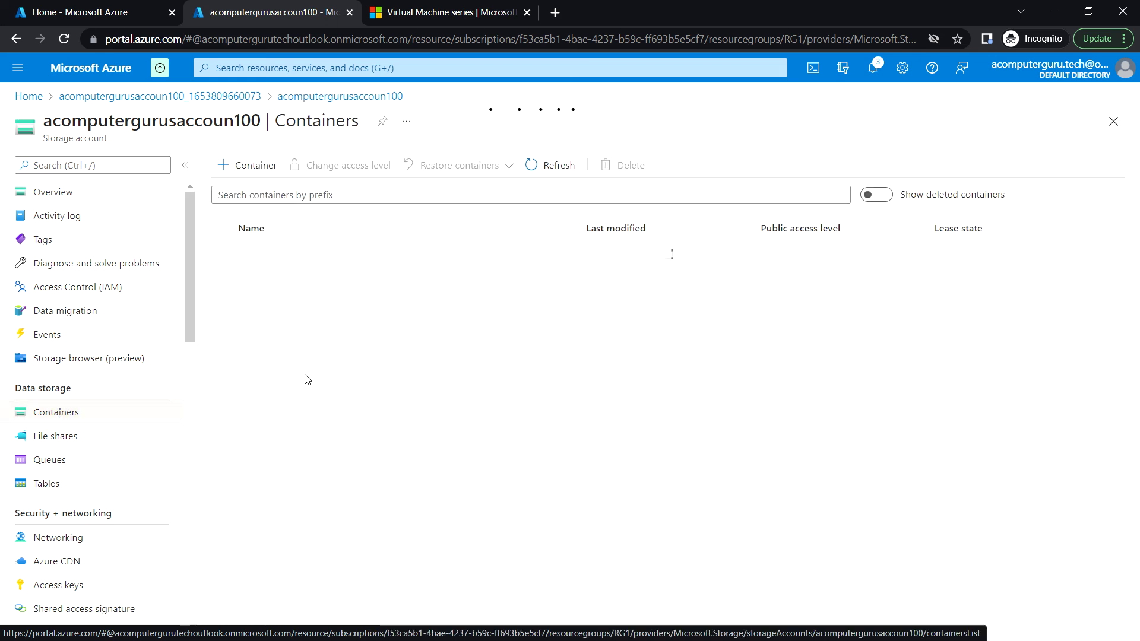